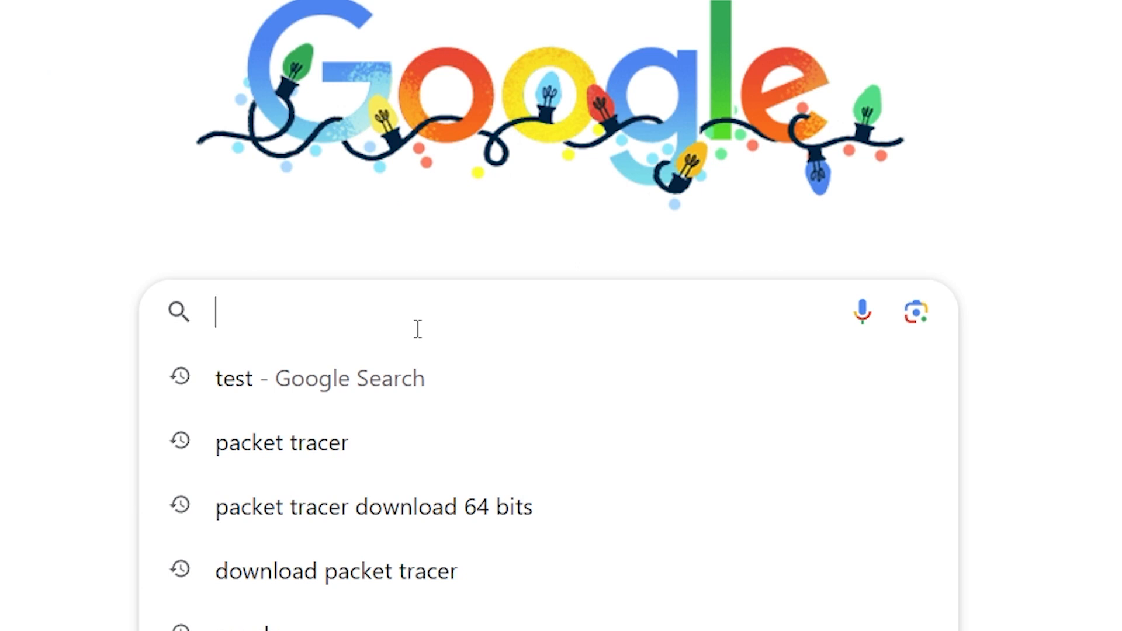
Search 'packet tracer download 64 bits' and open the FileHorse Packet Tracer 64-bit result.
left_click(453, 522)
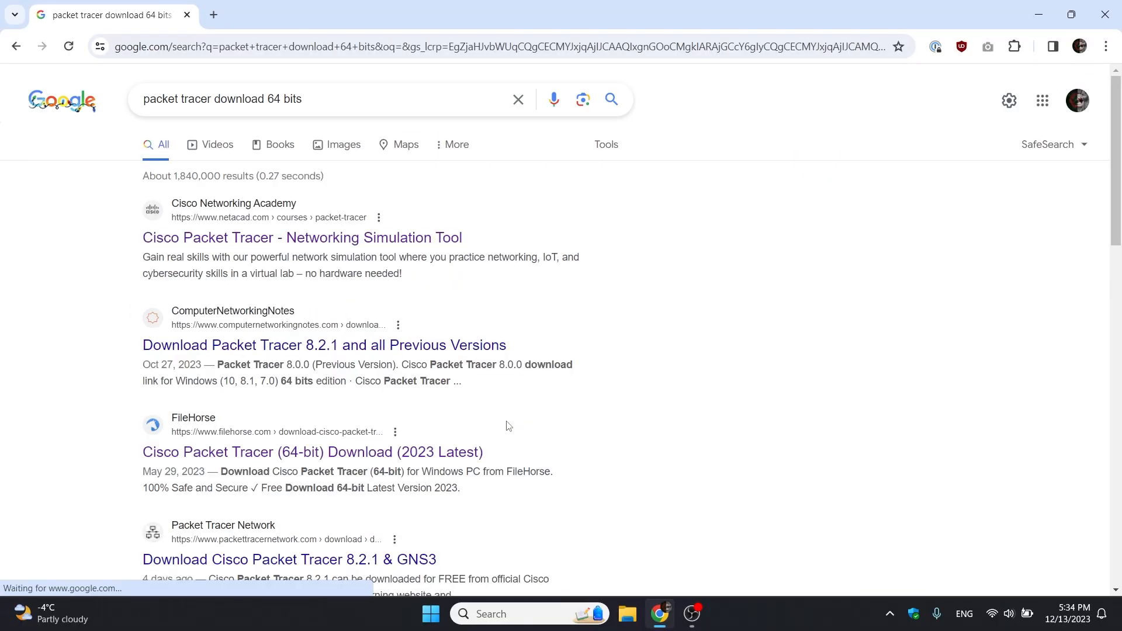
scroll(509, 426, "down", 1)
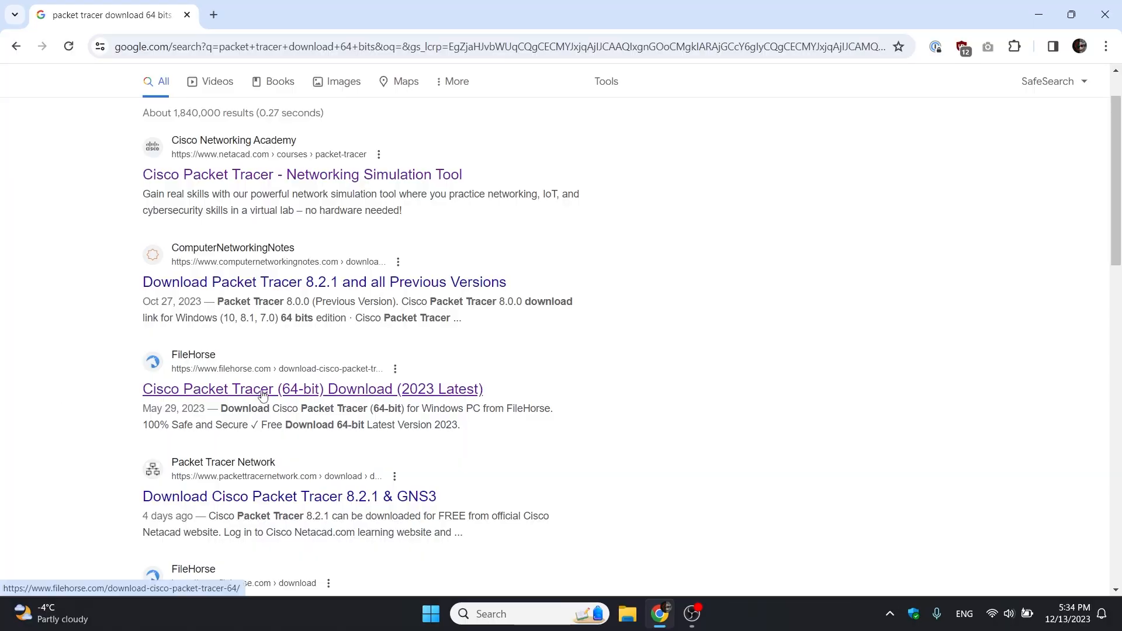
left_click(433, 323)
Download the 147 MB PacketTracer-7.3.0-win64 installer from FileHorse and run it.
scroll(431, 332, "down", 1)
left_click(649, 270)
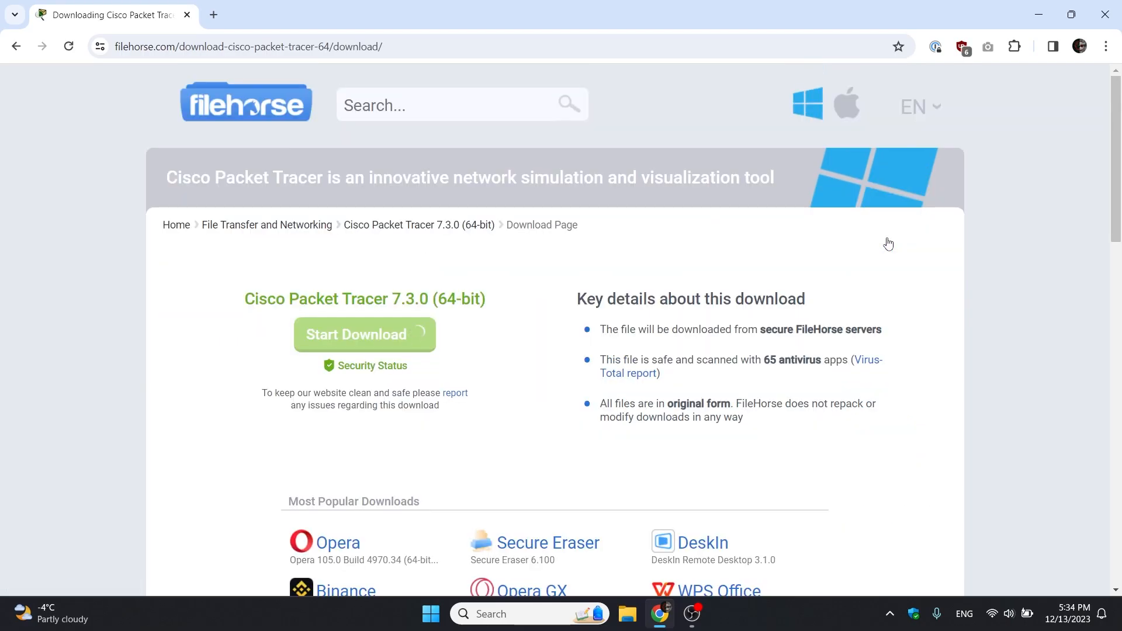
left_click(733, 307)
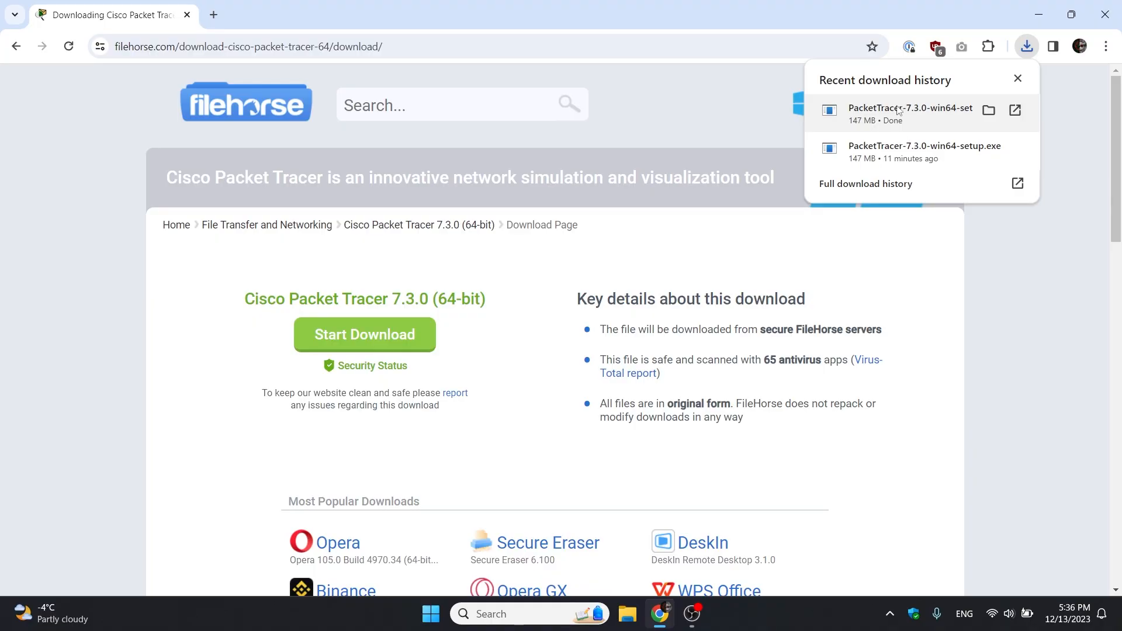
left_click(898, 110)
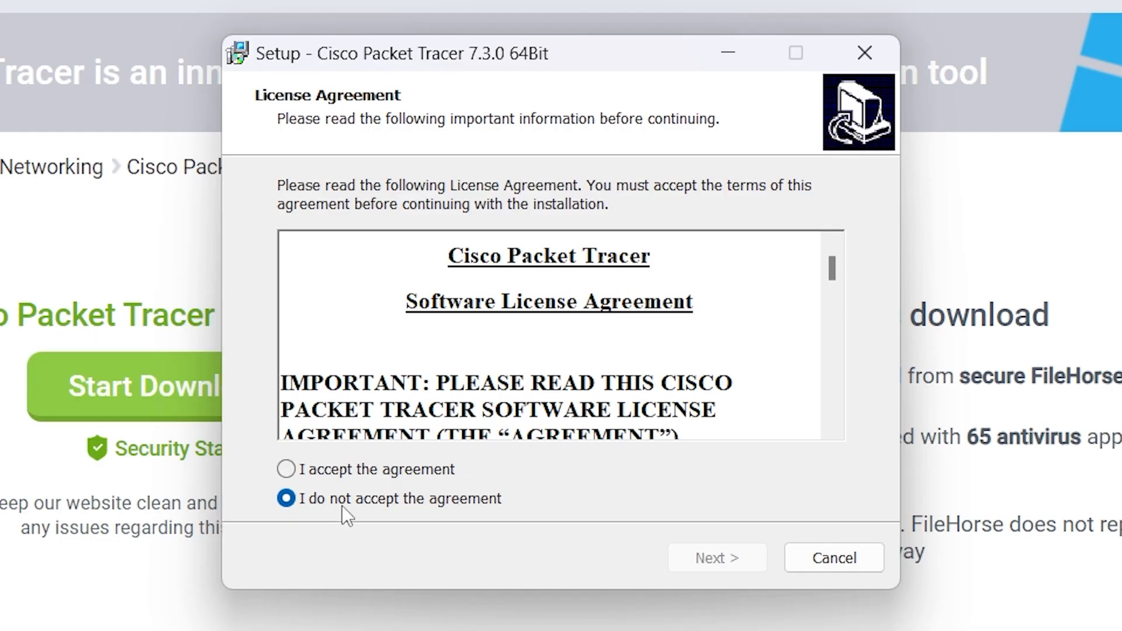
Accept the license and install Packet Tracer 7.3.0 64Bit, finishing with Launch checked.
left_click(350, 469)
left_click(731, 572)
left_click(731, 572)
left_click(731, 572)
left_click(731, 572)
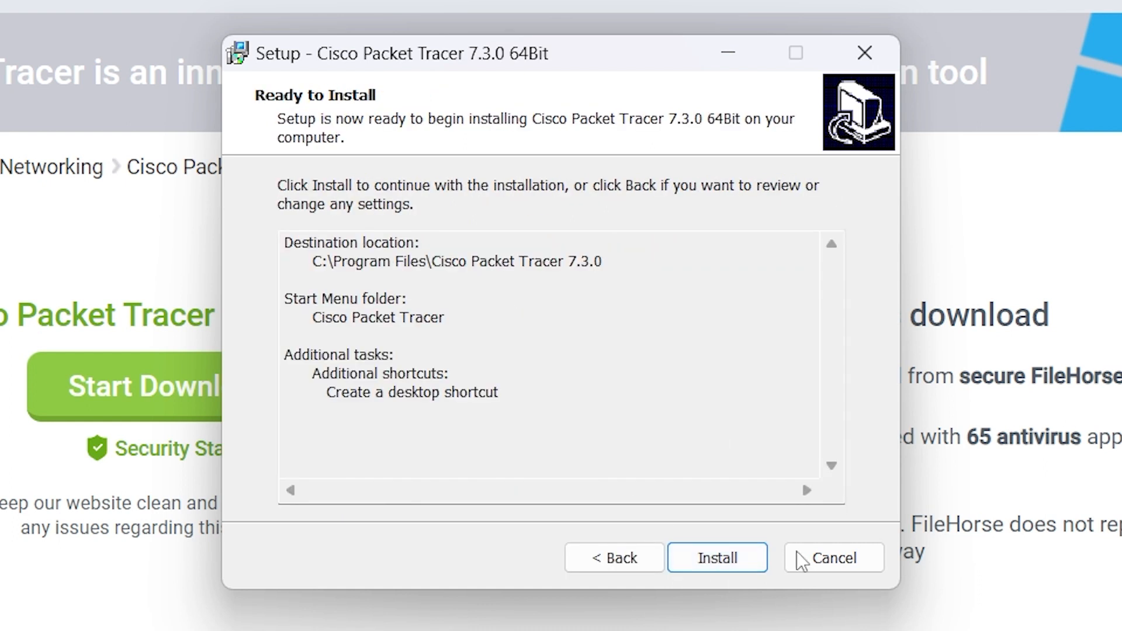
left_click(728, 560)
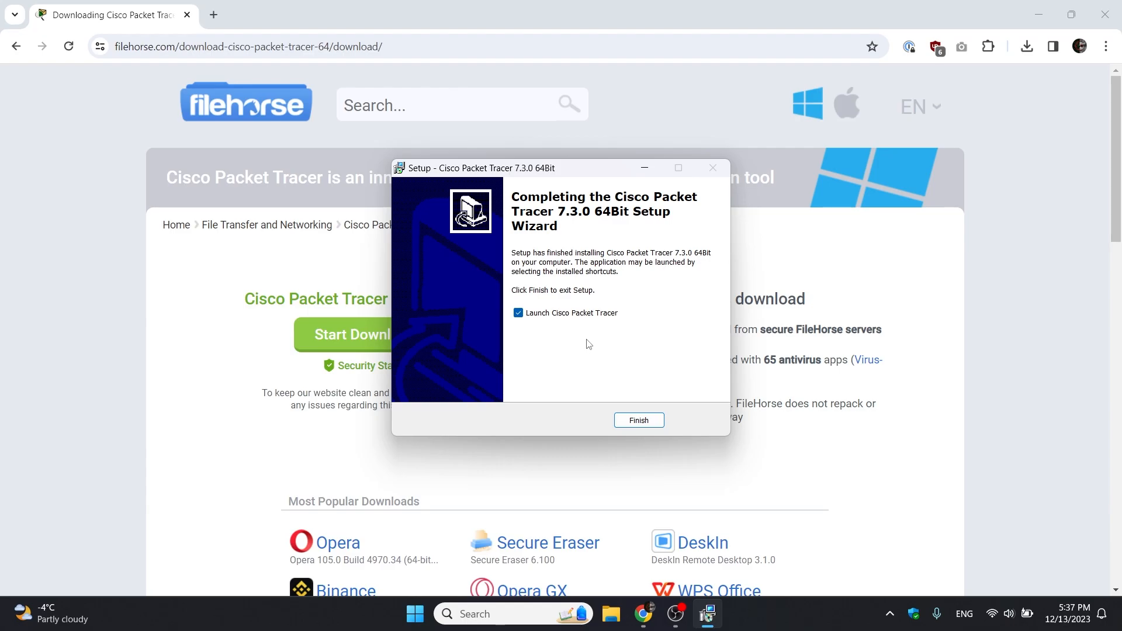
left_click(645, 422)
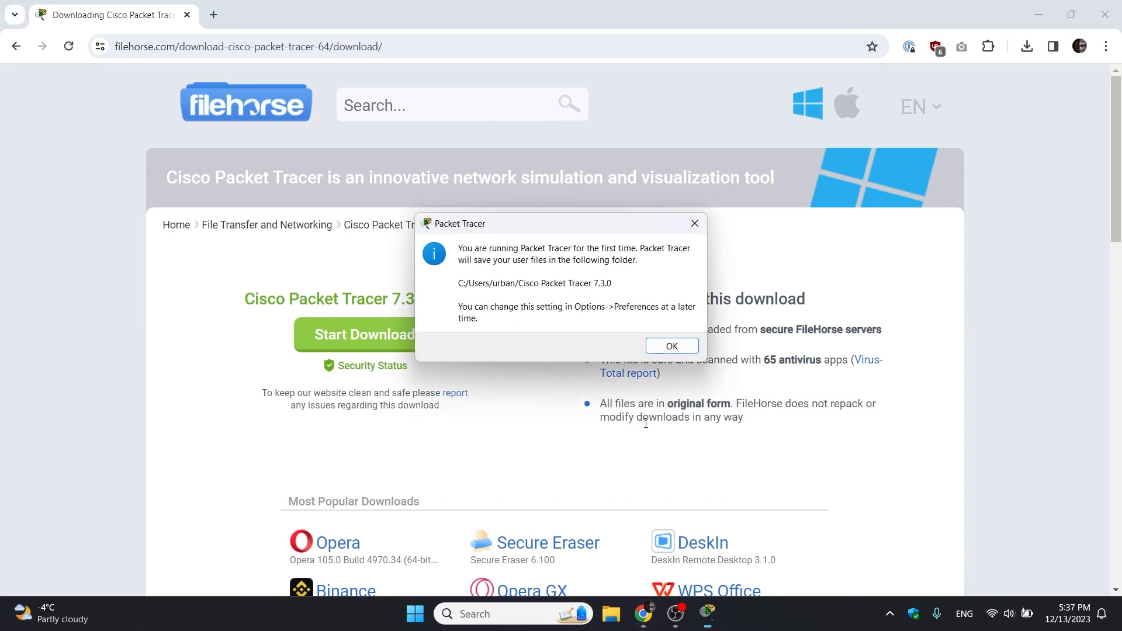
Dismiss the user-folder notice and enter the Netacad account e-mail to continue sign-in.
left_click(660, 352)
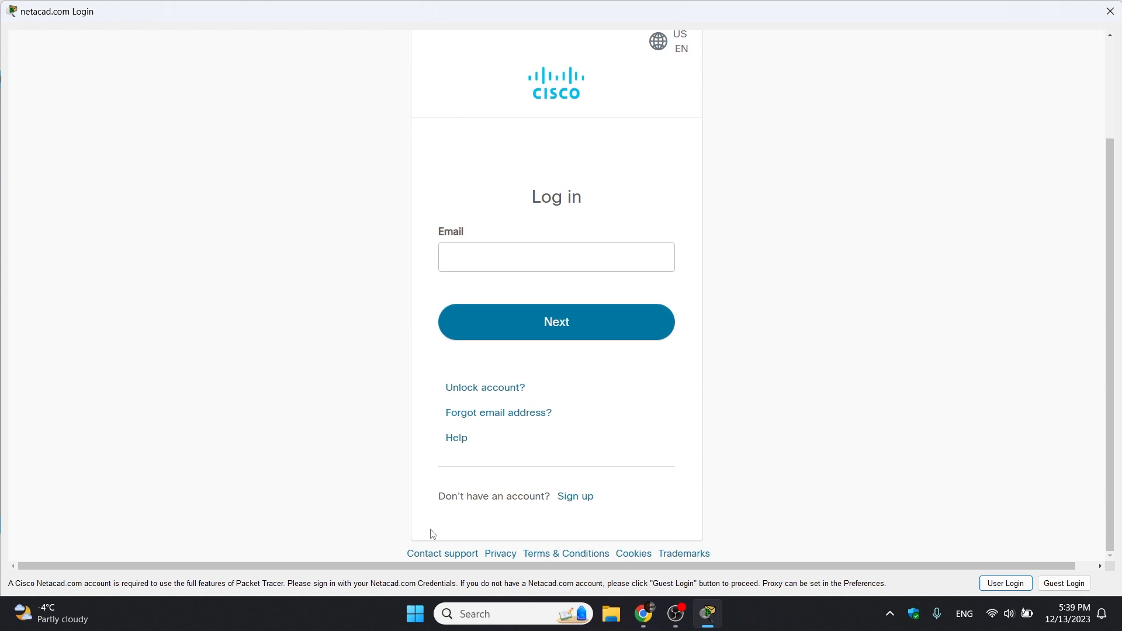
left_click(574, 260)
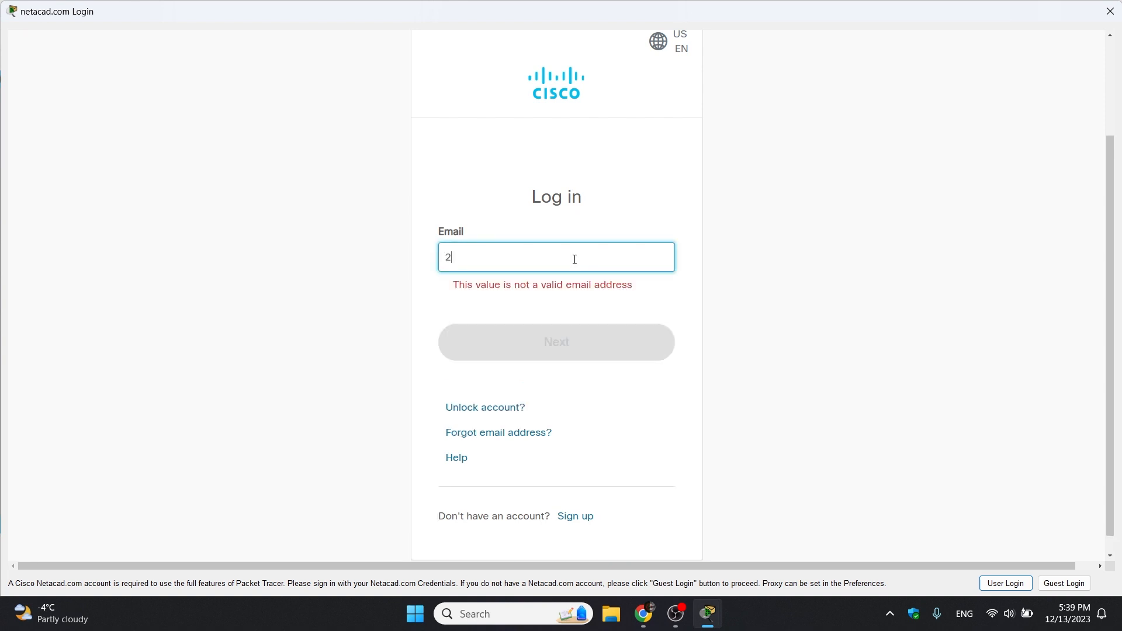
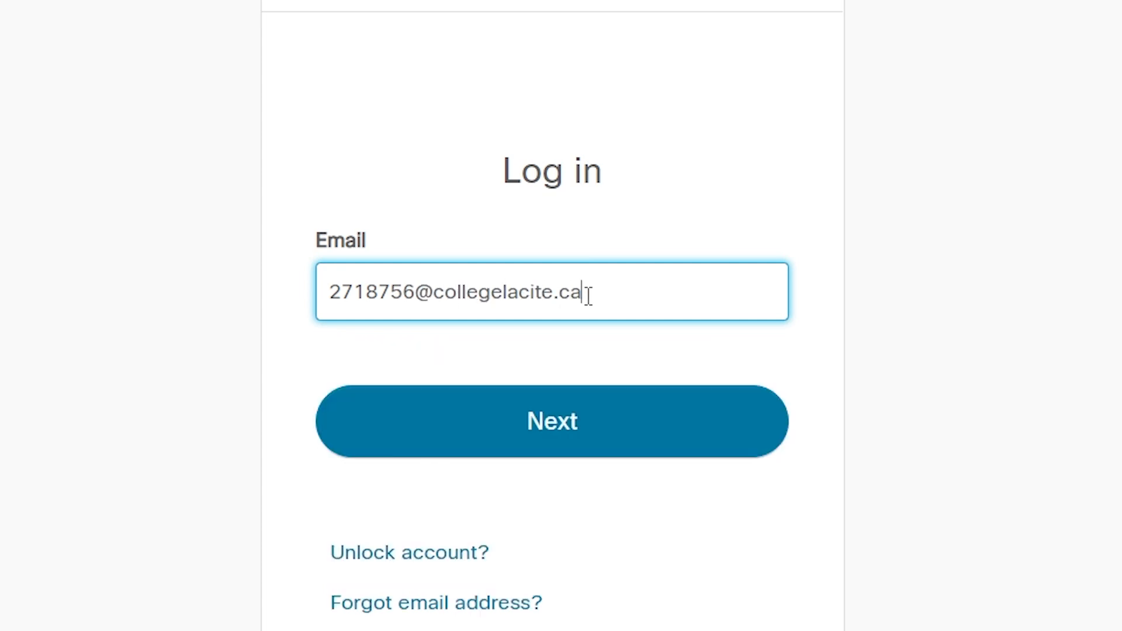
left_click(574, 431)
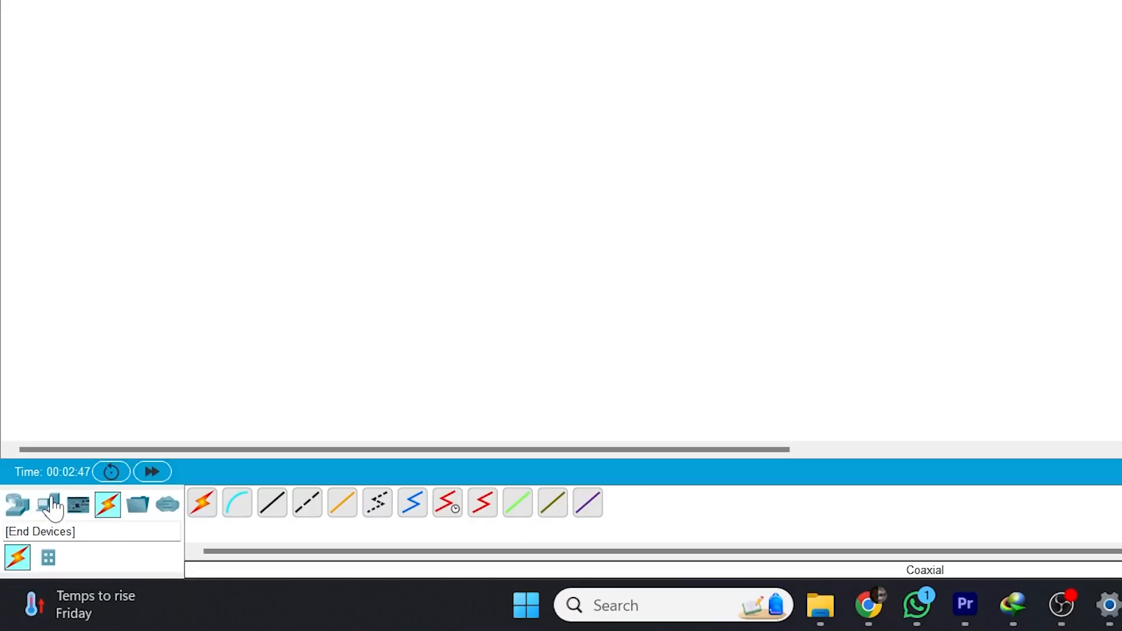
Place PC0 and Printer0 from End Devices side by side near the top.
left_click(32, 546)
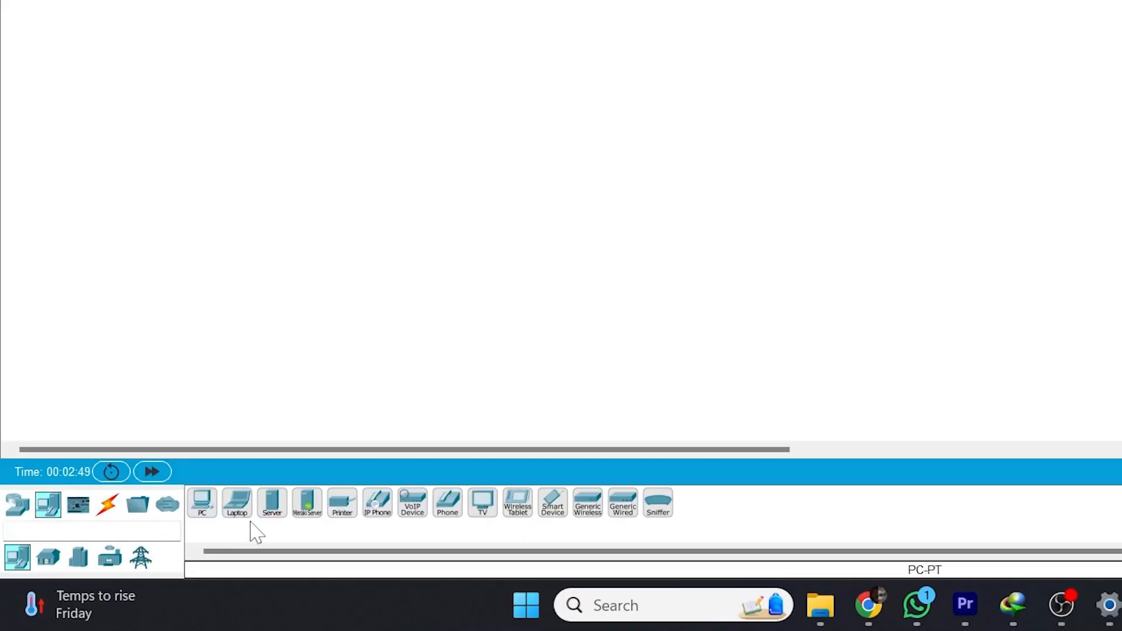
left_click(201, 505)
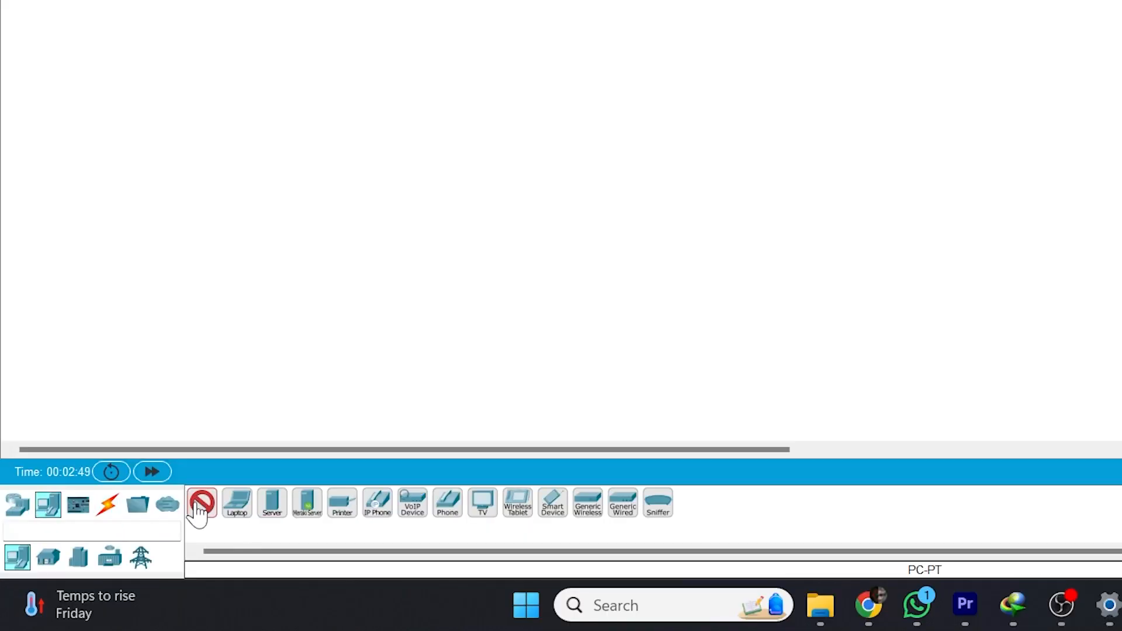
left_click(386, 59)
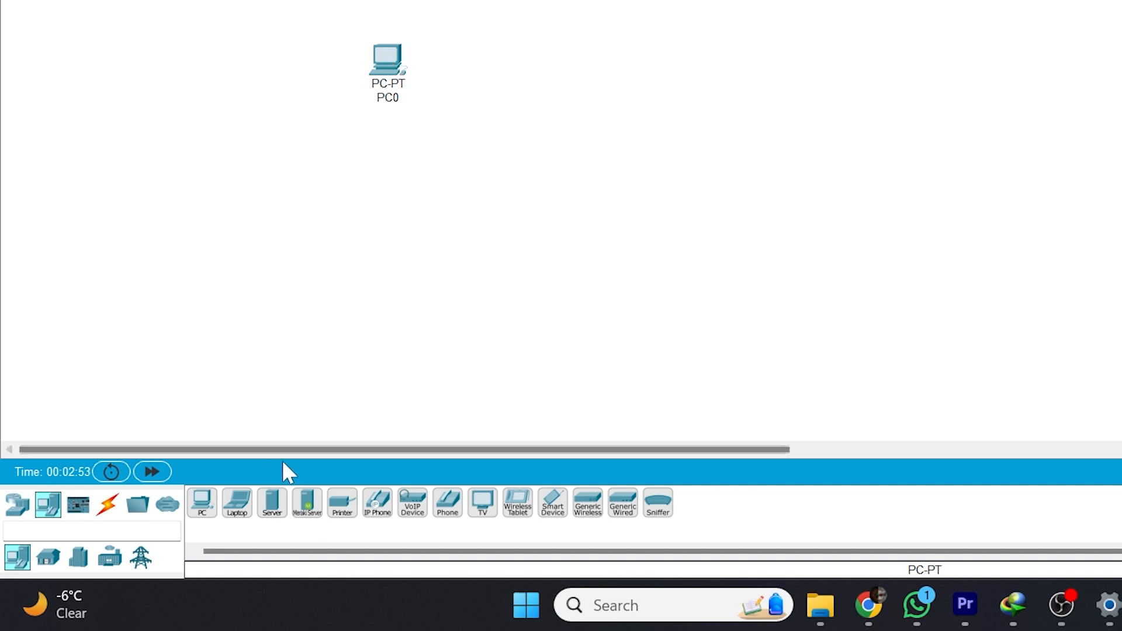
left_click(343, 511)
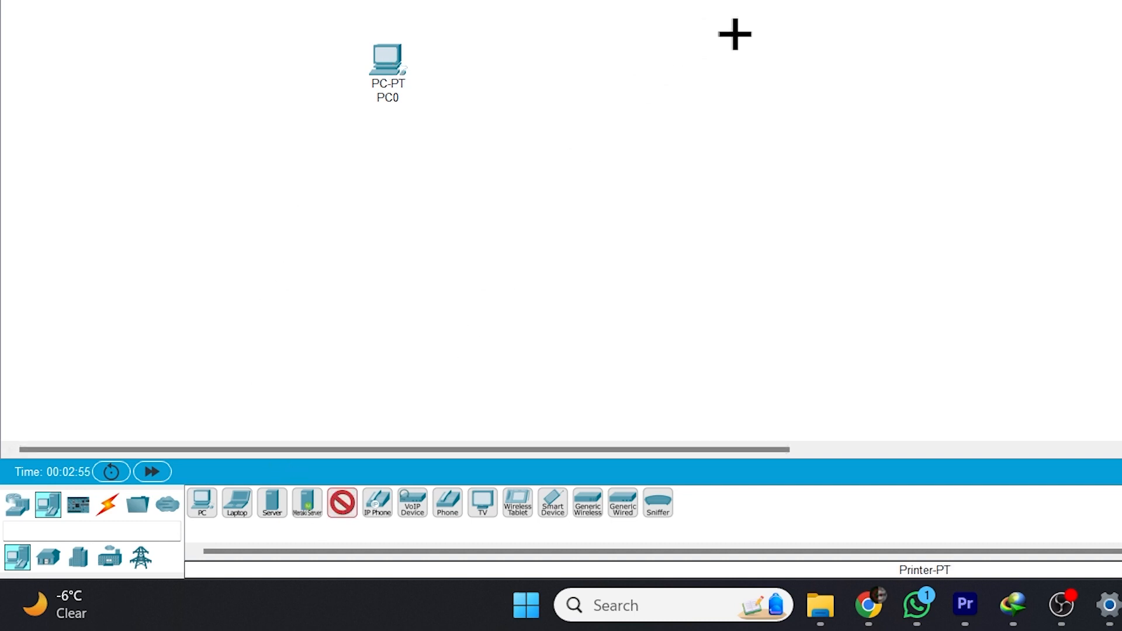
left_click(800, 65)
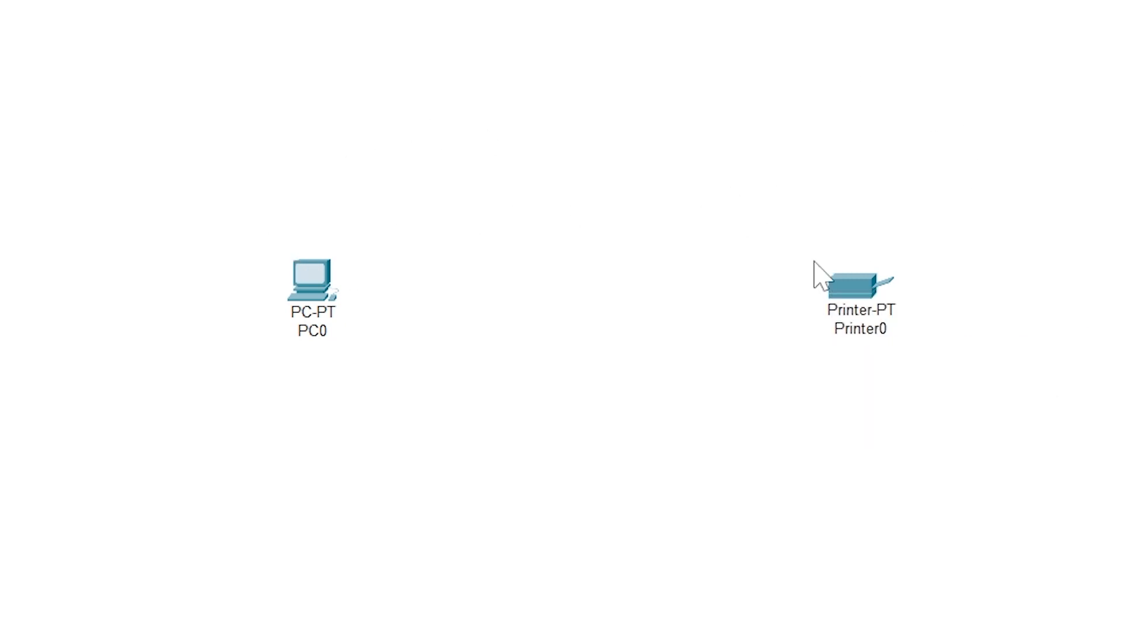
Place a 2960 switch, Switch0, between PC0 and Printer0.
left_click(8, 549)
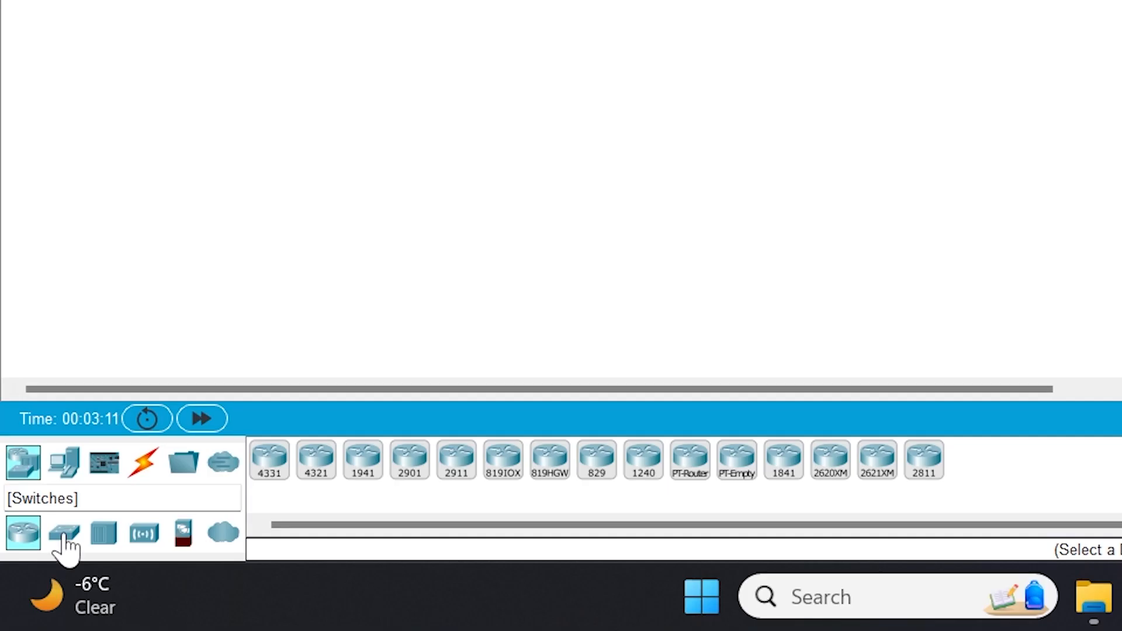
left_click(64, 534)
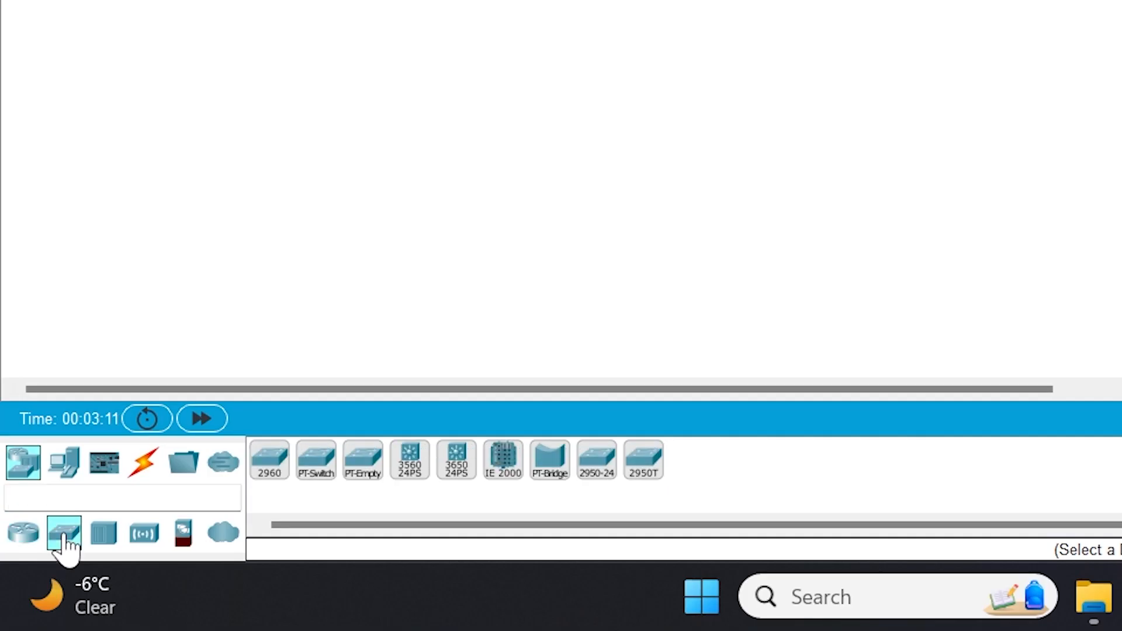
left_click(268, 473)
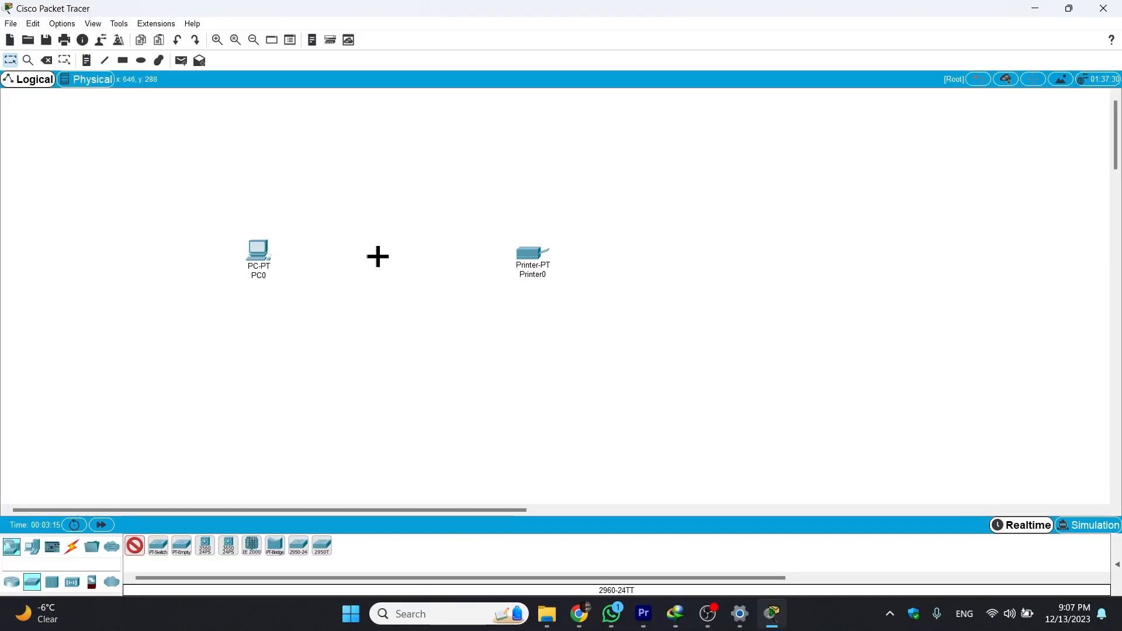
left_click(378, 256)
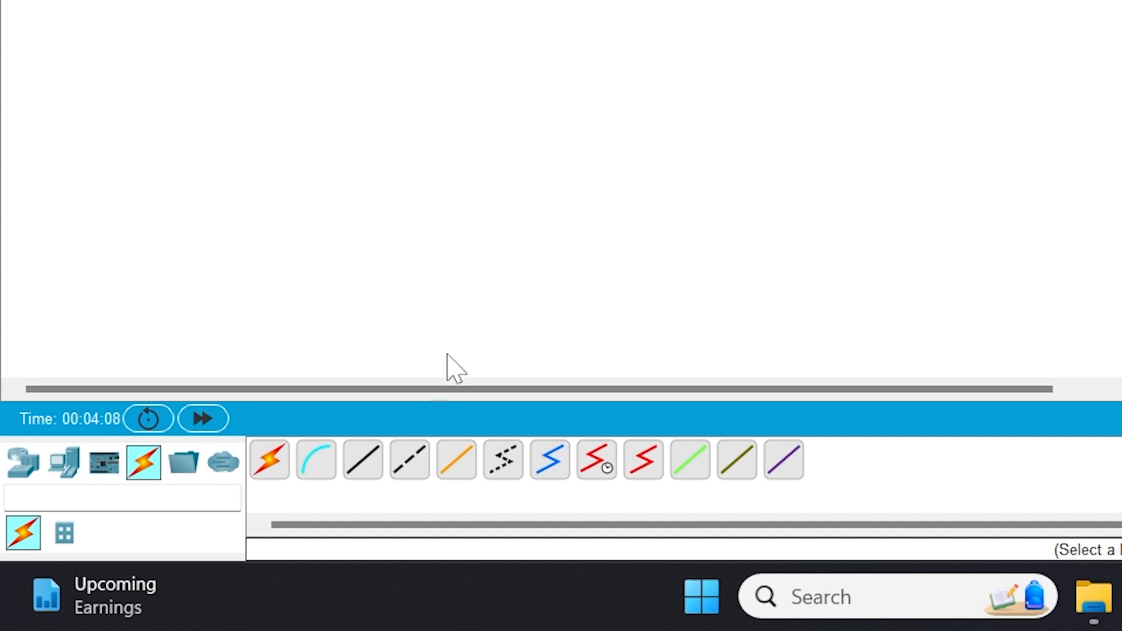
Cable PC0 FastEthernet0 to Switch0 Fa0/1 with a copper straight-through cable.
left_click(352, 472)
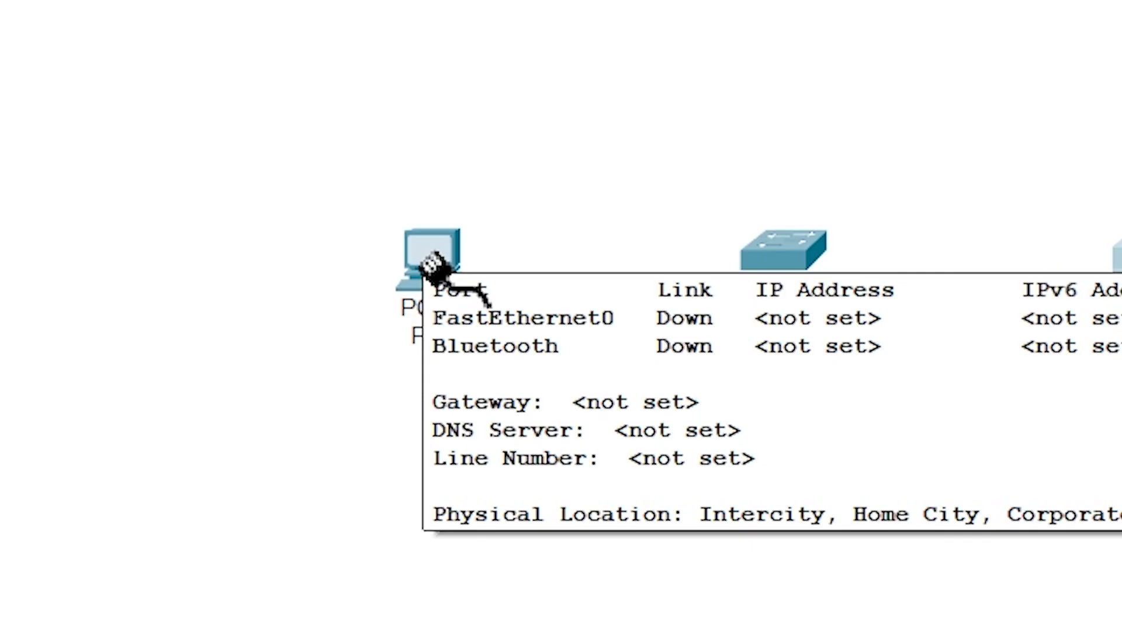
left_click(421, 249)
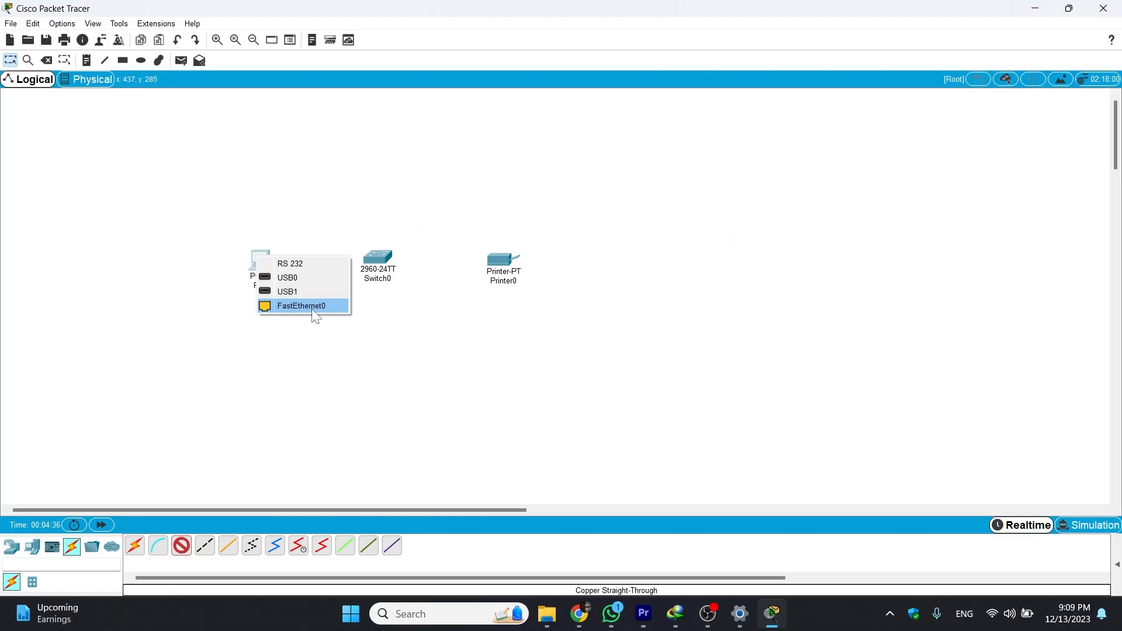
left_click(316, 317)
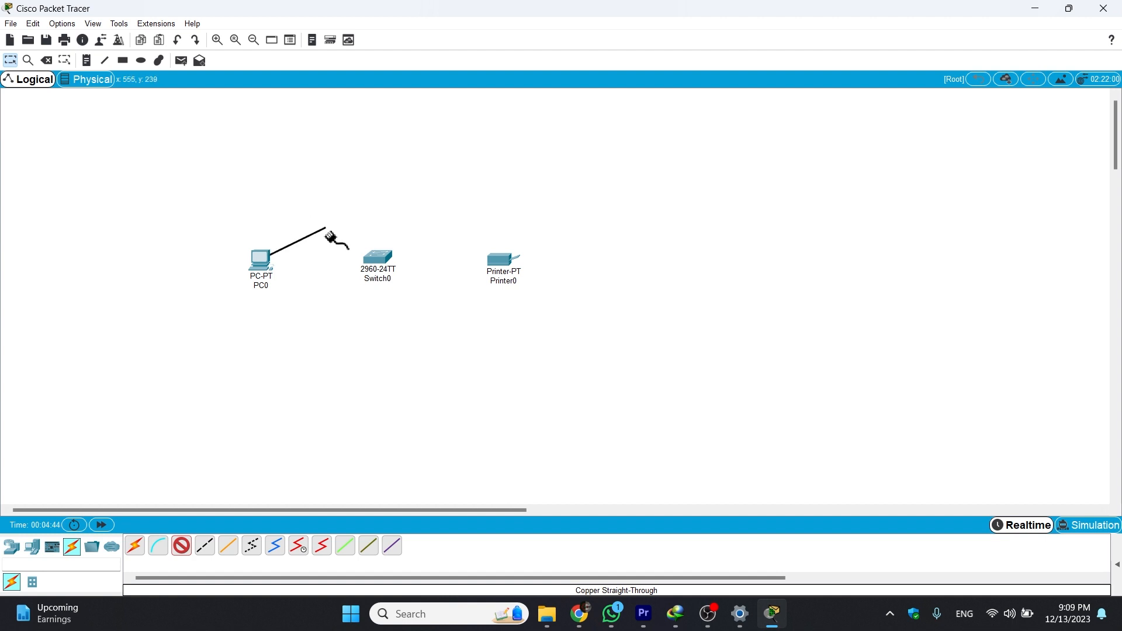
left_click(378, 261)
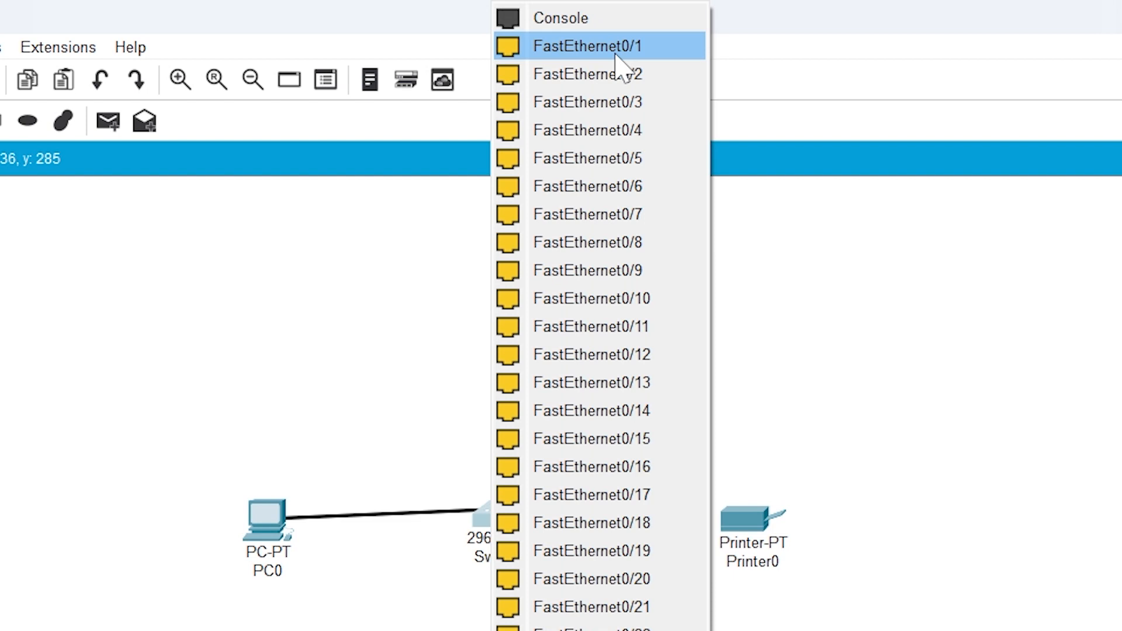
left_click(615, 53)
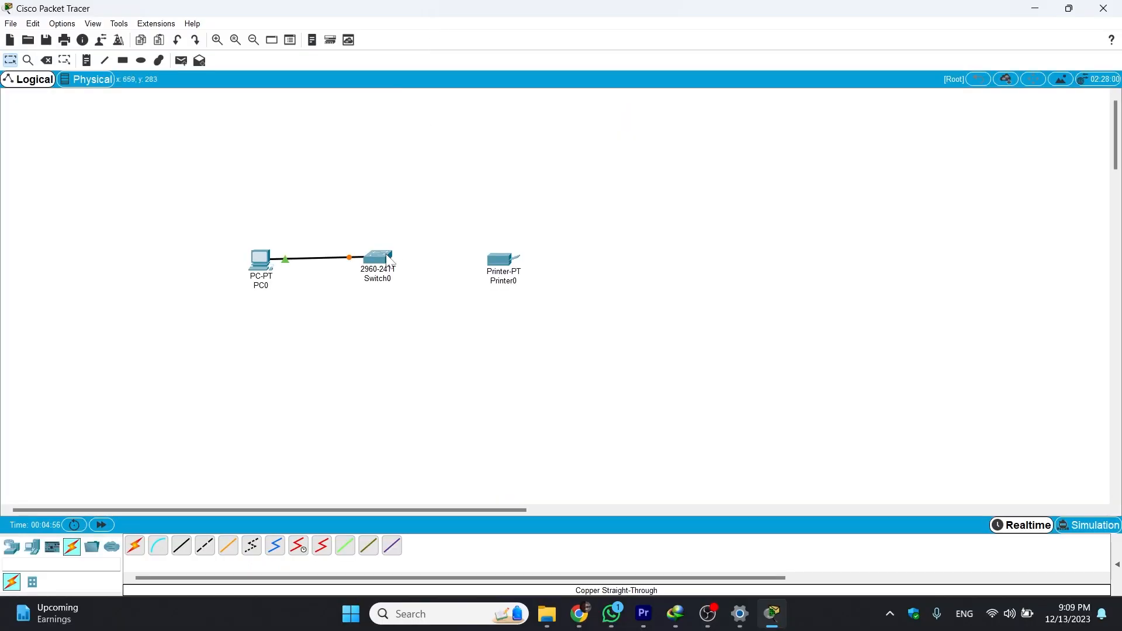
Nudge Switch0 slightly, then cable a free Switch0 port to Printer0 FastEthernet0.
left_click_drag(388, 258, 391, 262)
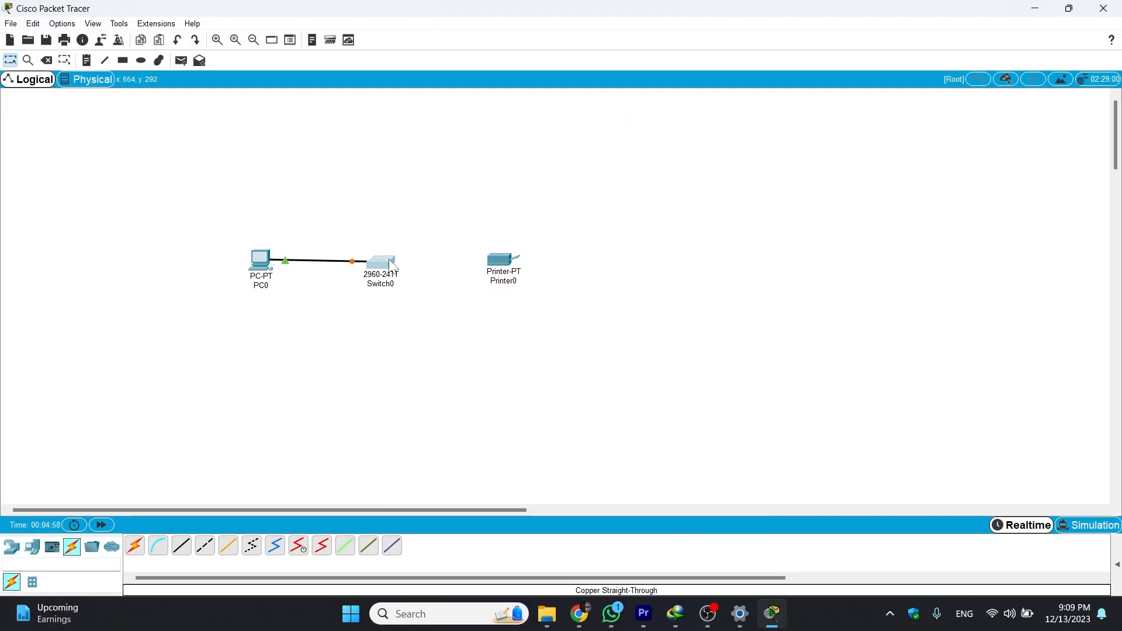
mouse_move(392, 266)
left_mouse_down()
mouse_move(374, 315)
mouse_move(393, 265)
left_mouse_up()
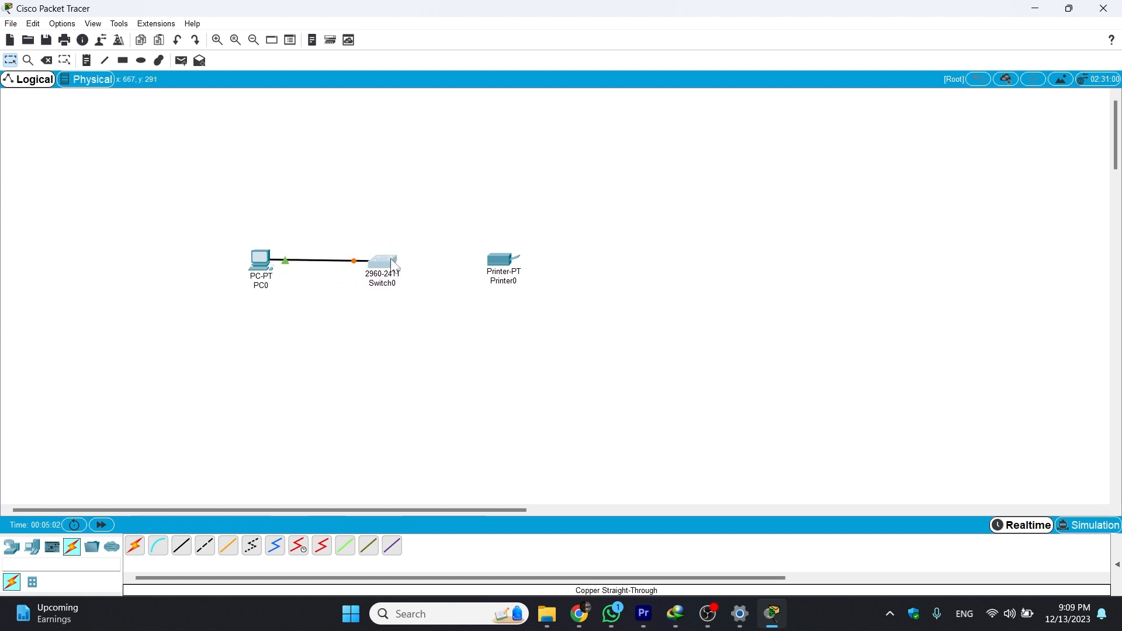
left_click(381, 261)
left_click(390, 286)
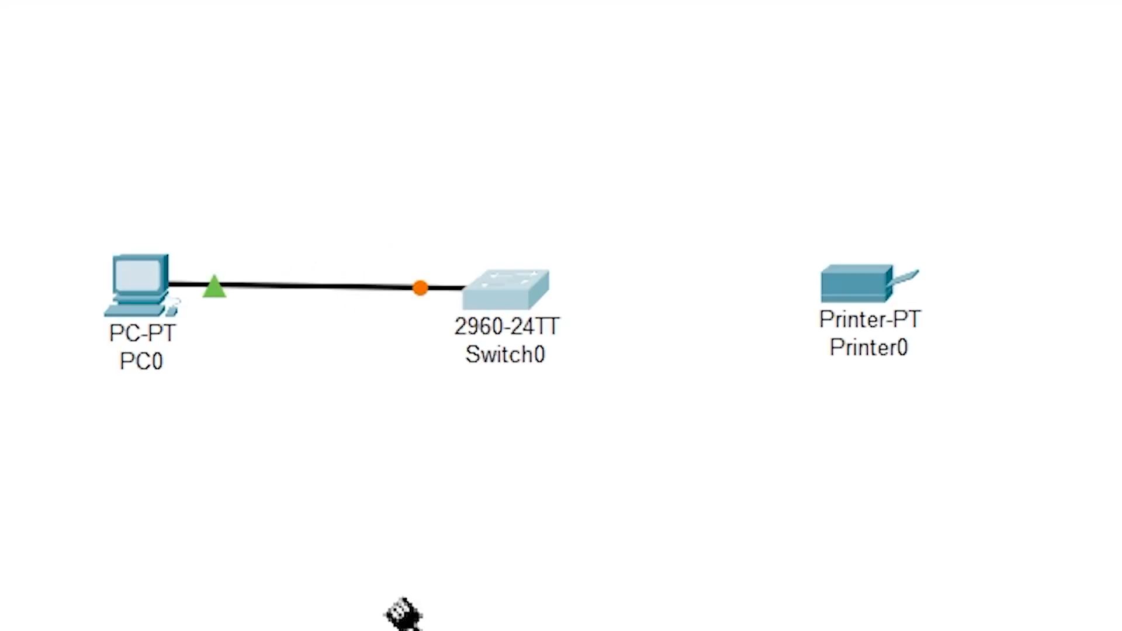
left_click(864, 303)
left_click(869, 299)
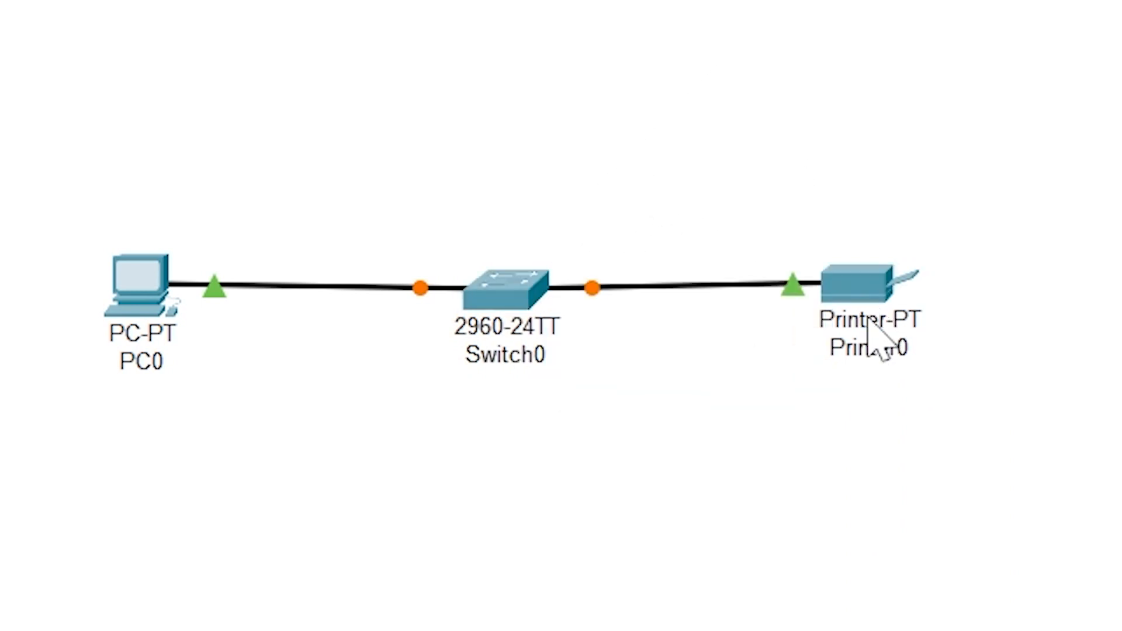